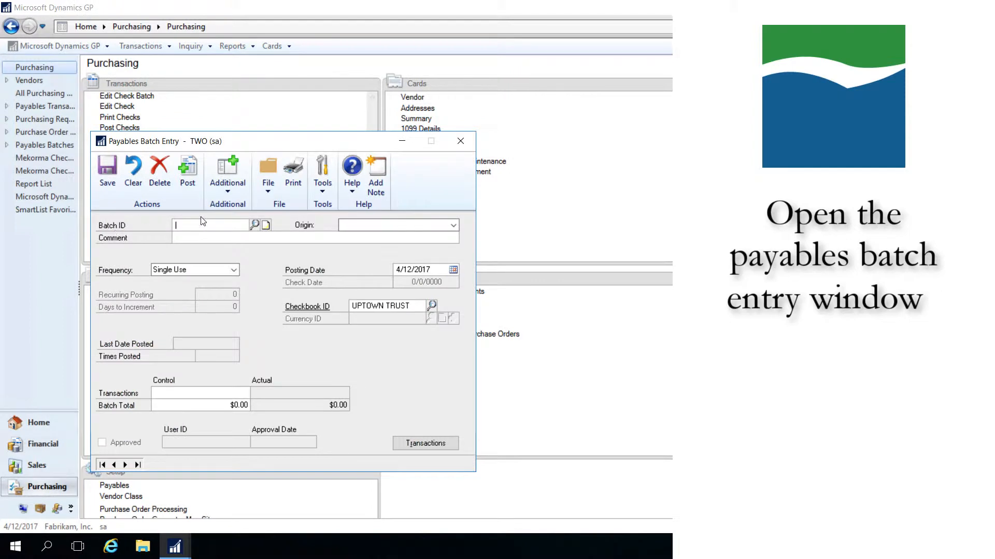
Look up and load the OPERATING batch in Payables Batch Entry
left_click(255, 224)
left_click(162, 276)
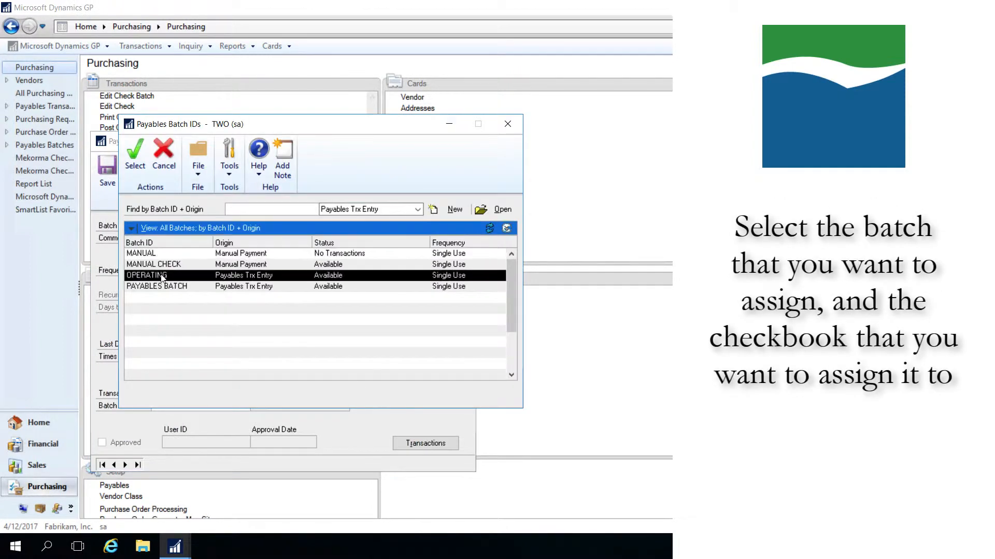
left_click(135, 155)
Assign the FIRST BANK checkbook to the OPERATING batch and save the batch
left_click_drag(417, 307, 352, 293)
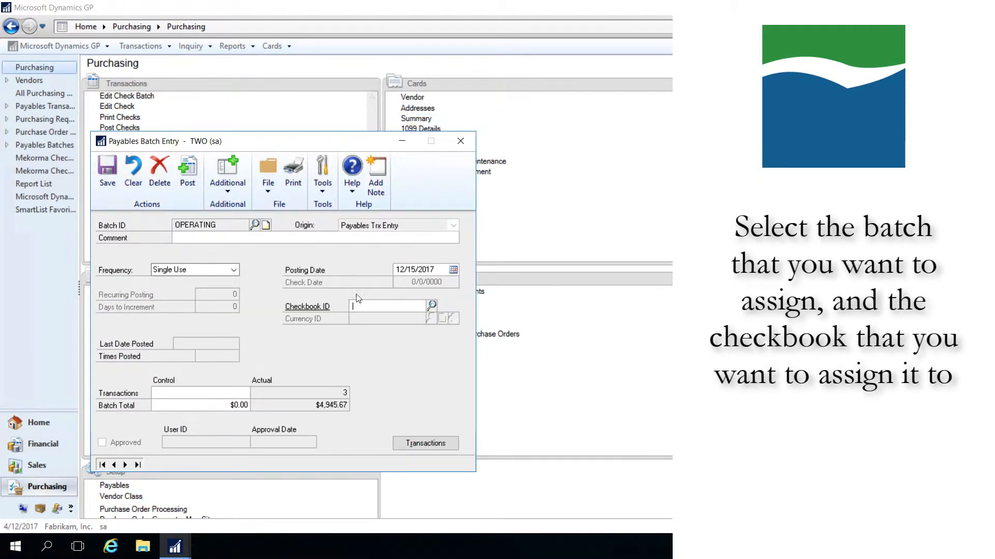
left_click(432, 305)
left_click(140, 158)
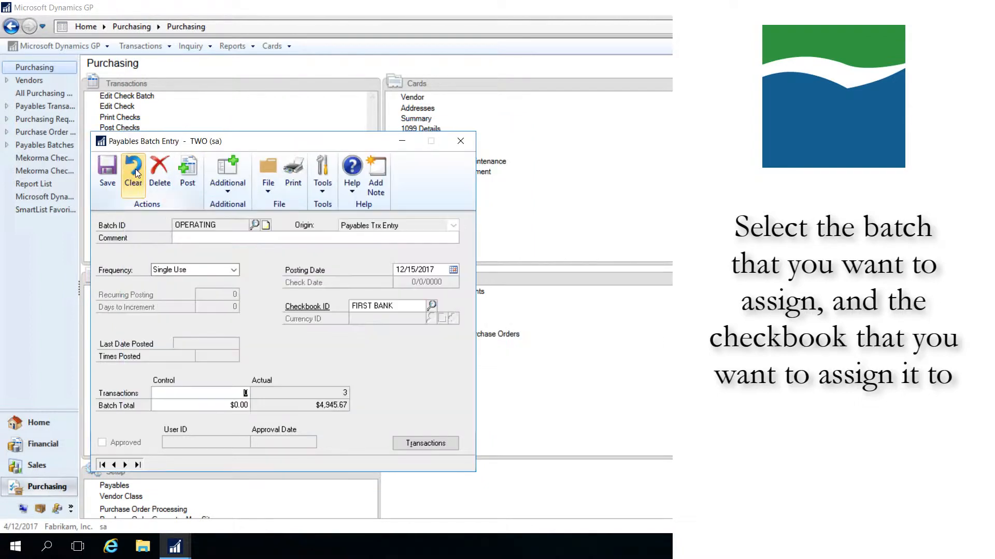
left_click(107, 171)
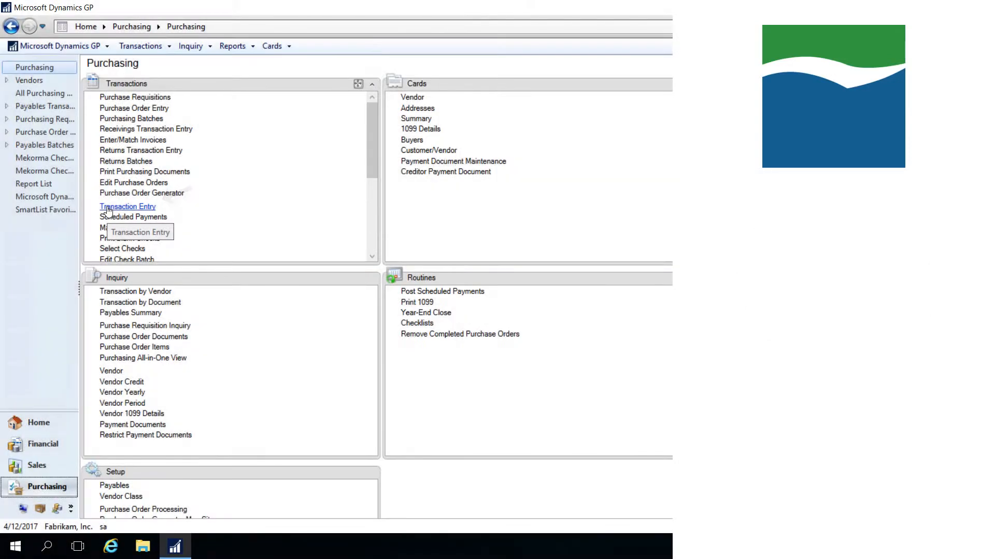
Open Payables Transaction Entry and load the existing OPERATING batch voucher for Allenson Properties
left_click(108, 208)
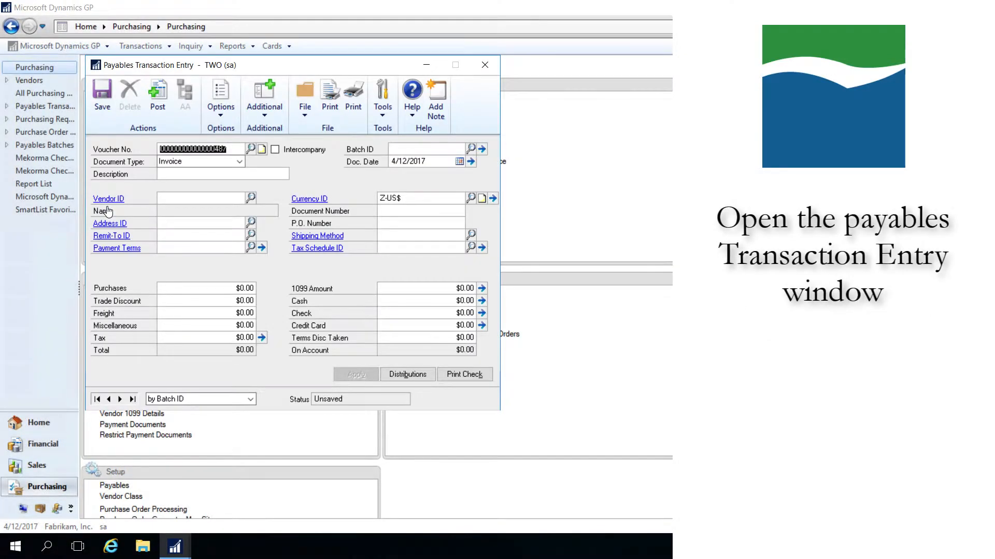
left_click(251, 150)
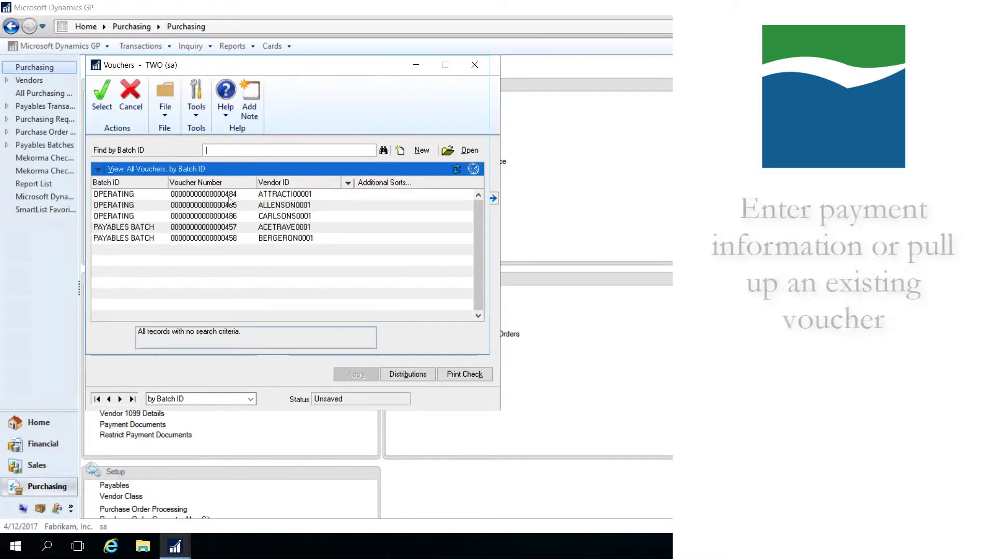
left_click(229, 205)
left_click(100, 99)
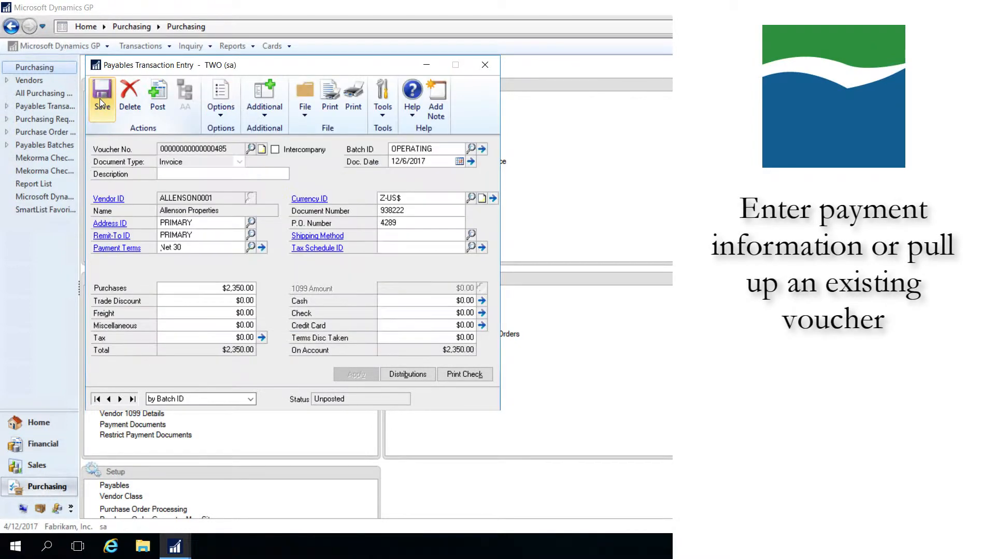
Use Assign By Checkbook to choose the UPTOWN TRUST checkbook for the Allenson Properties voucher
left_click(256, 105)
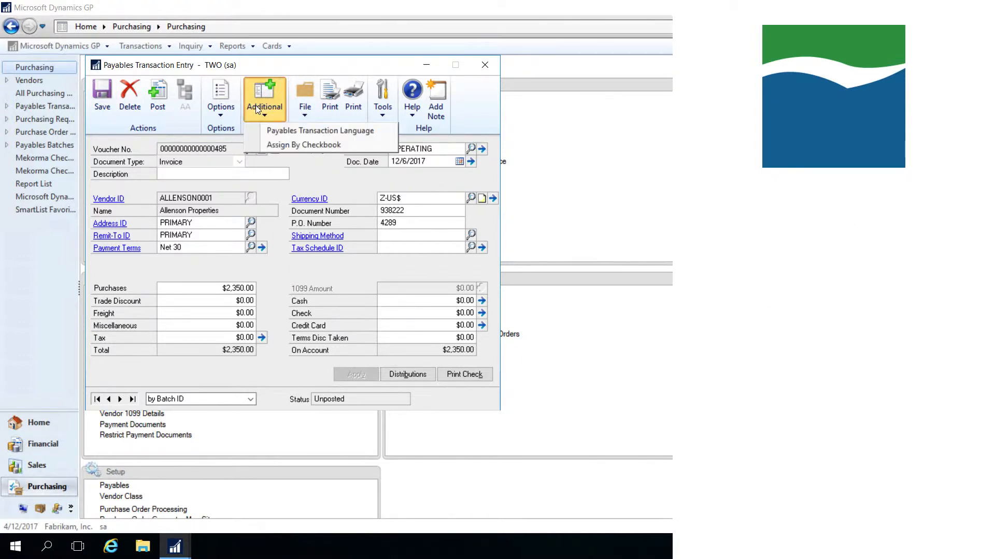
left_click(270, 145)
left_click(263, 215)
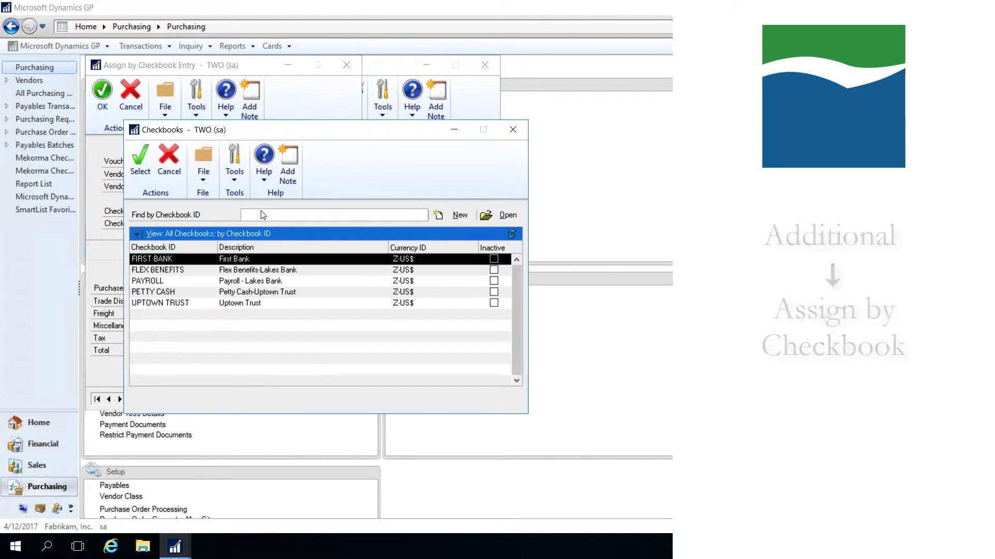
left_click(244, 304)
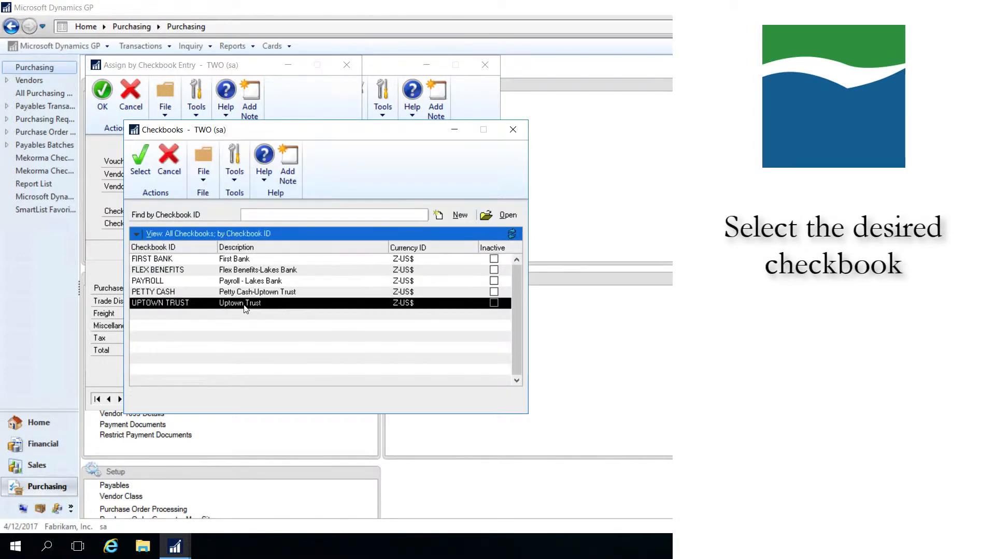
left_click(149, 155)
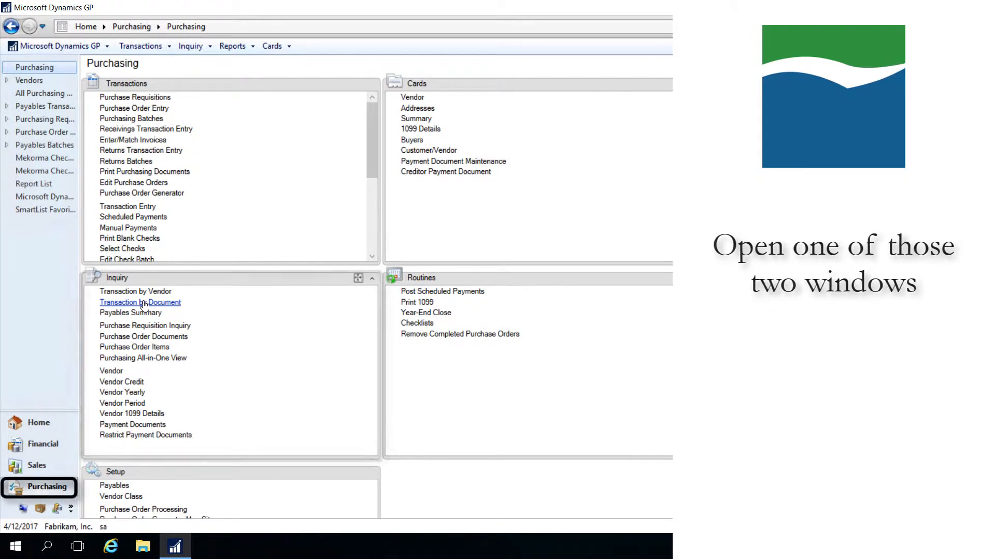
Open the payables inquiry by document and start Assign By Checkbook for the 2/12/2016 payment to Advanced Office Systems
left_click(144, 304)
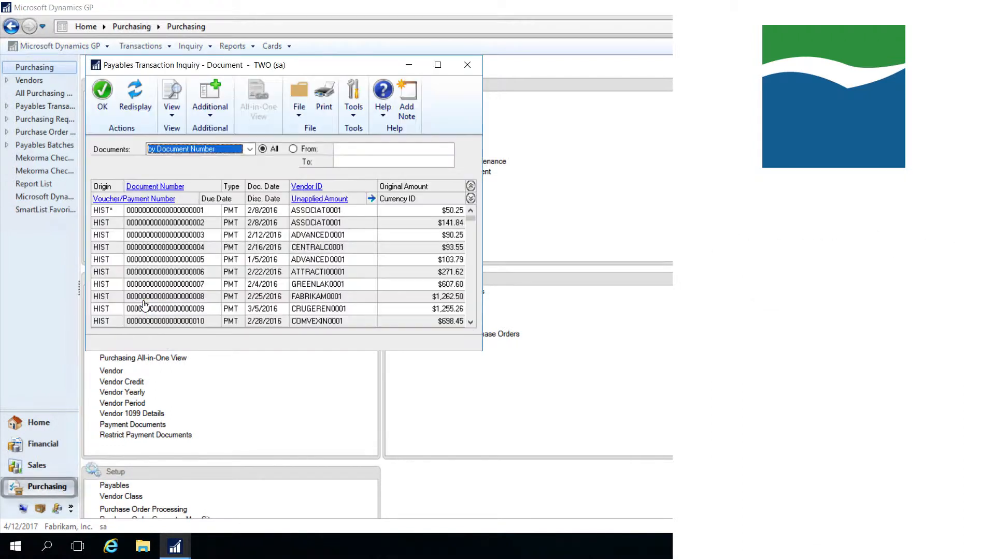
left_click(151, 236)
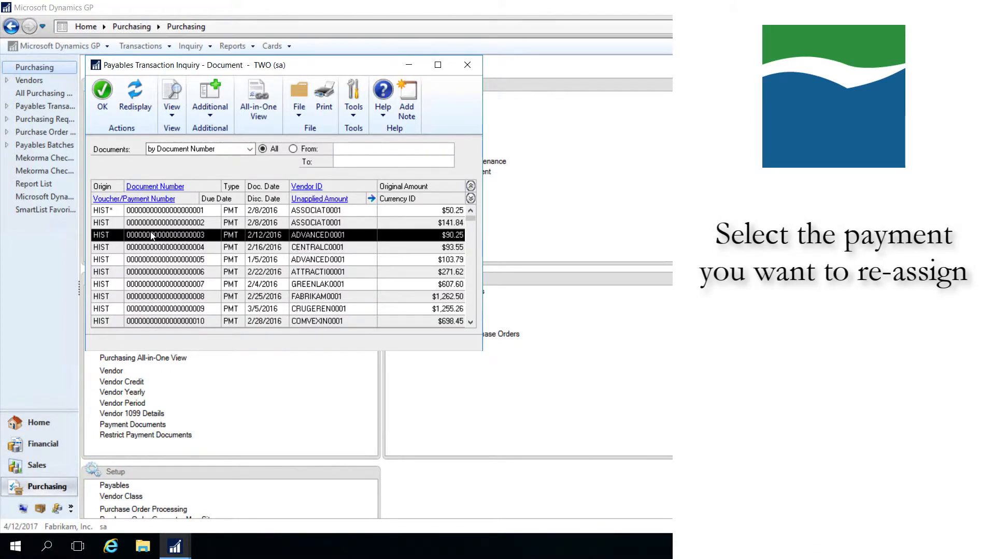
left_click(209, 110)
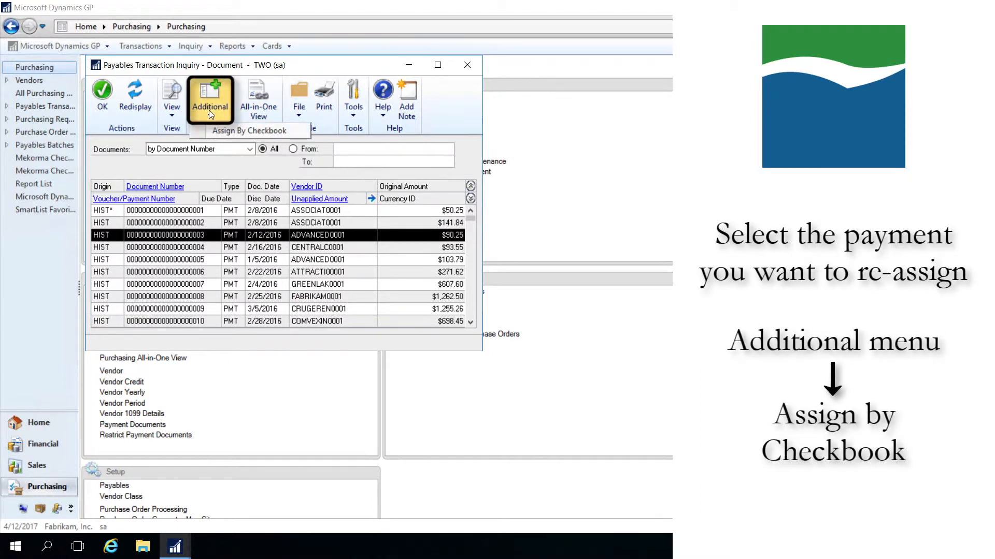
left_click(219, 128)
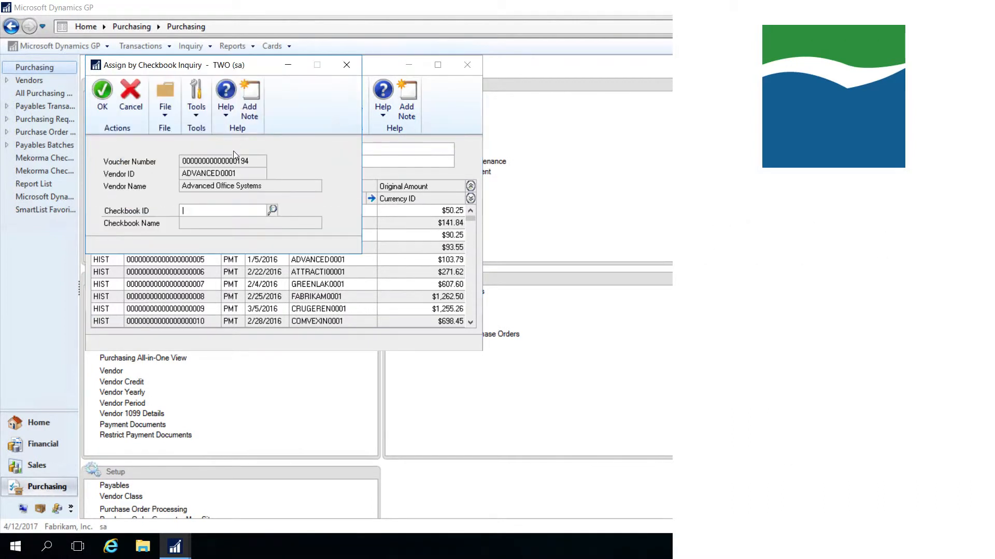
Look up the checkbooks and choose UPTOWN TRUST for the Advanced Office Systems payment
left_click(272, 210)
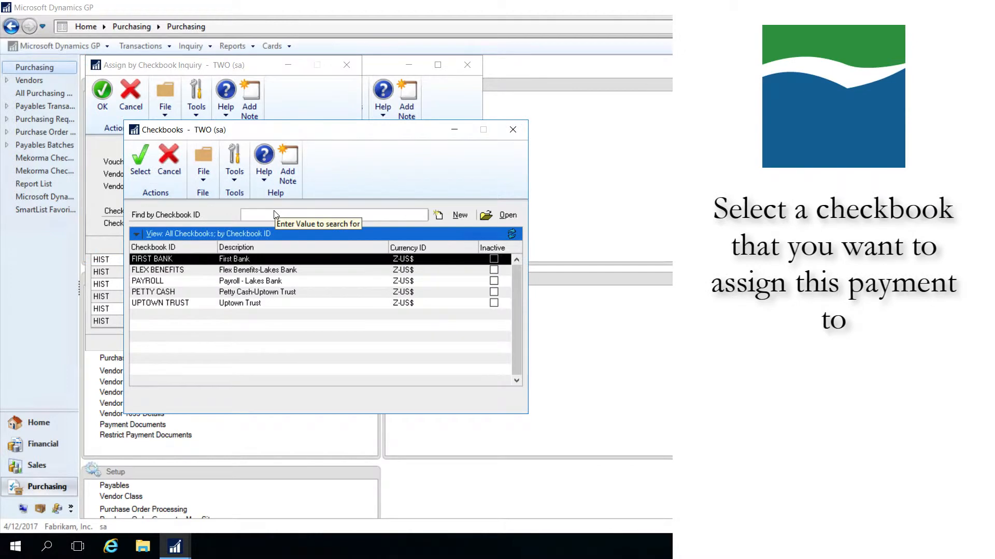
left_click(256, 303)
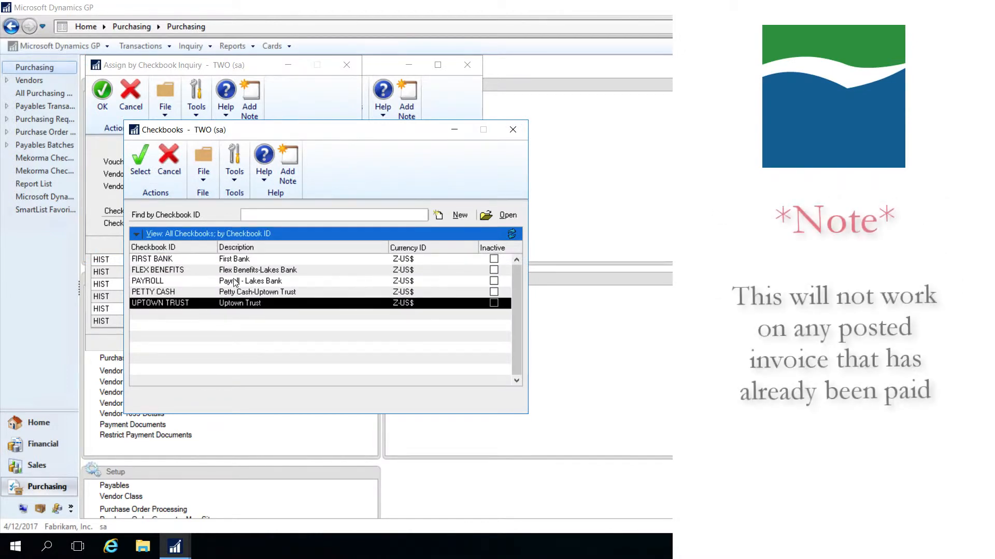
left_click(140, 165)
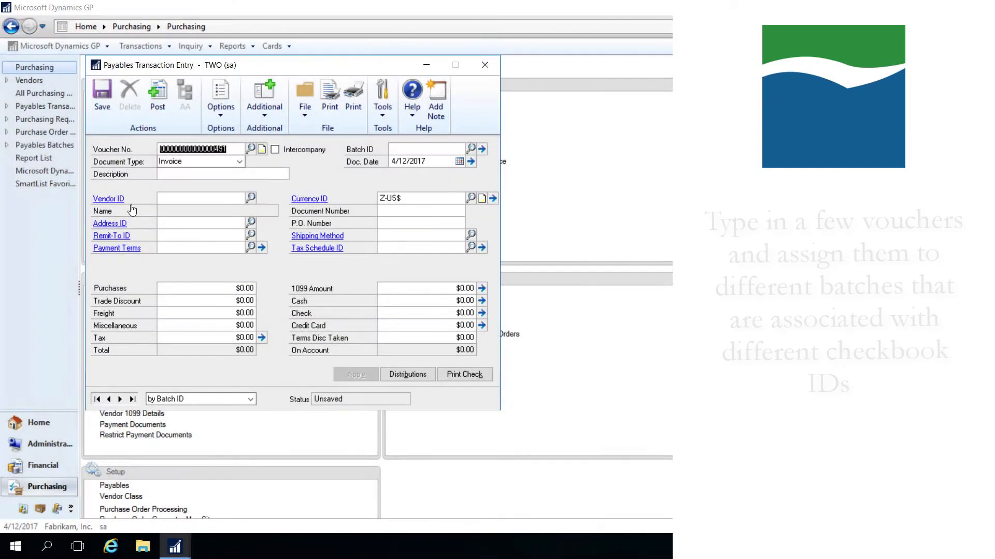
Enter and save an Allenson Properties invoice in batch MONTHLY with document number 83372, a P.O. number and $2,500.00 in purchases
left_click(400, 150)
type("MONTHLY")
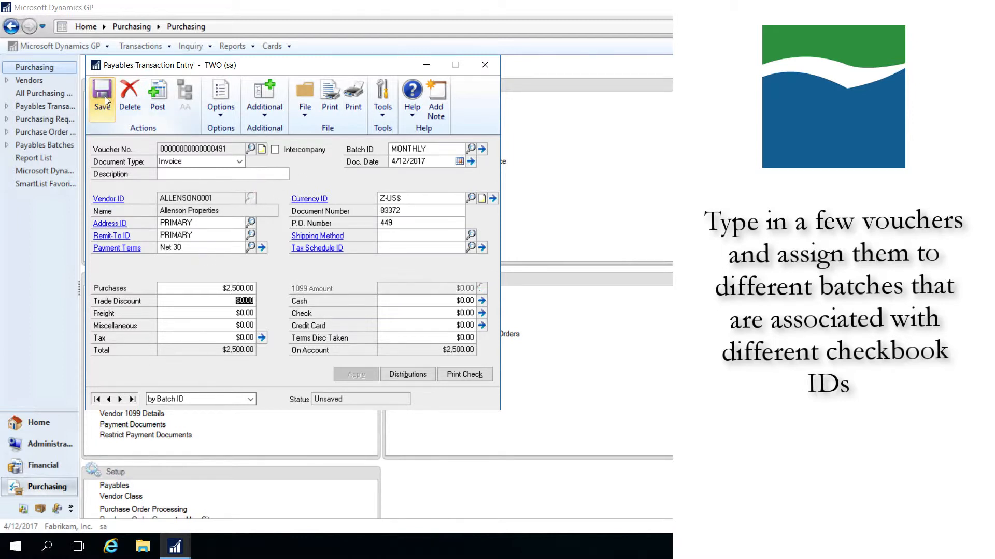
left_click(104, 95)
Enter and save further vouchers, assigning one to batch 20170501 and another to batch 20170515
left_click(437, 148)
type("20170501")
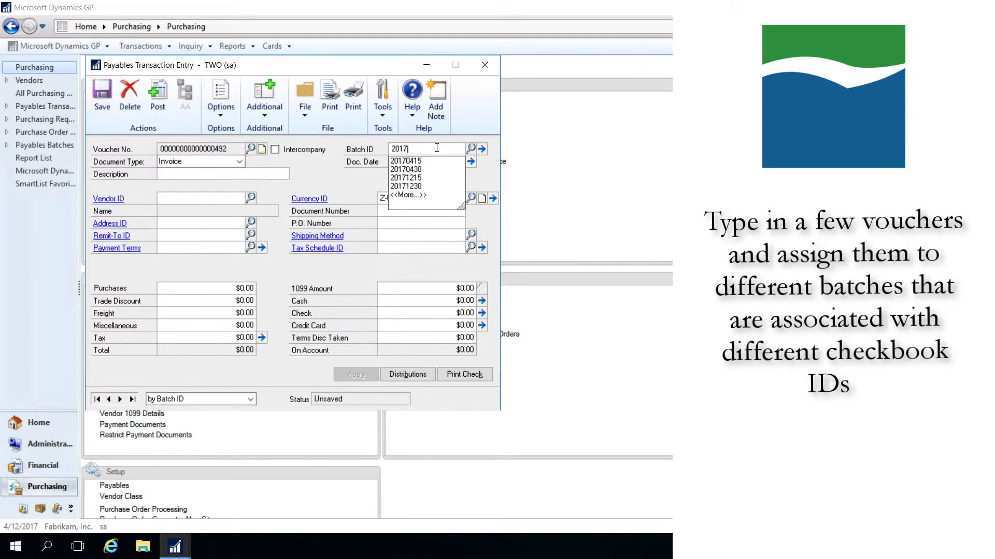
left_click(103, 96)
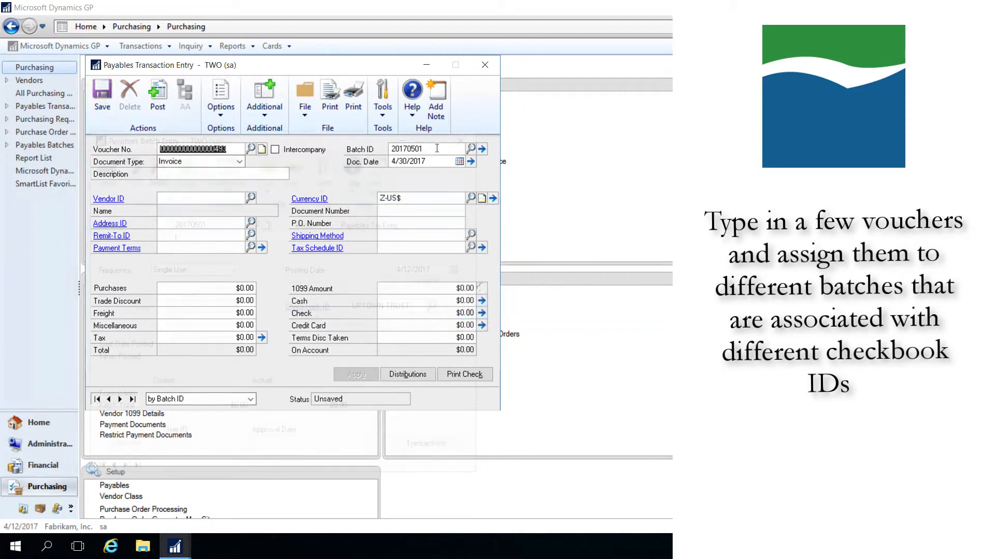
type("20170515")
left_click(103, 96)
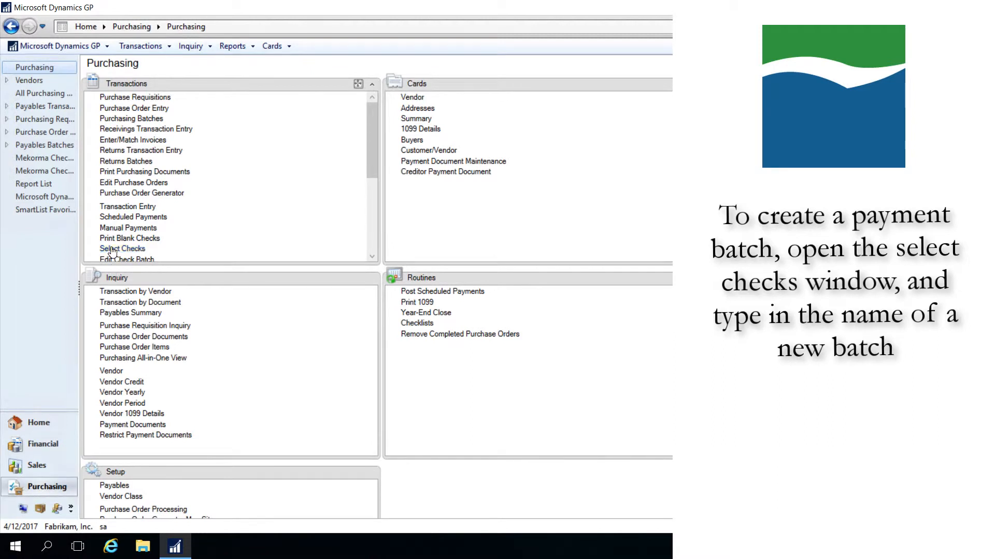
Open Select Checks and add a new payment batch with ID 20170415
left_click(111, 249)
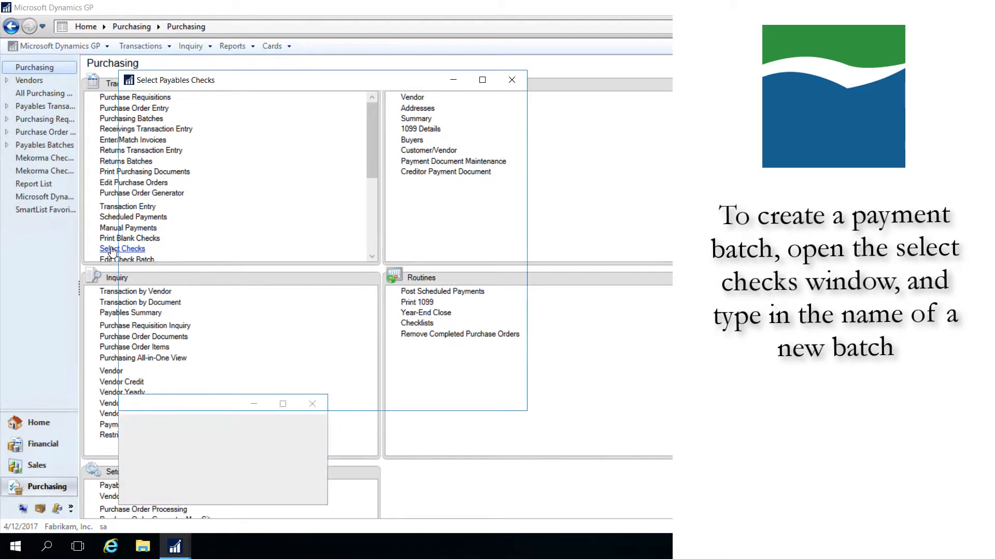
type("2017")
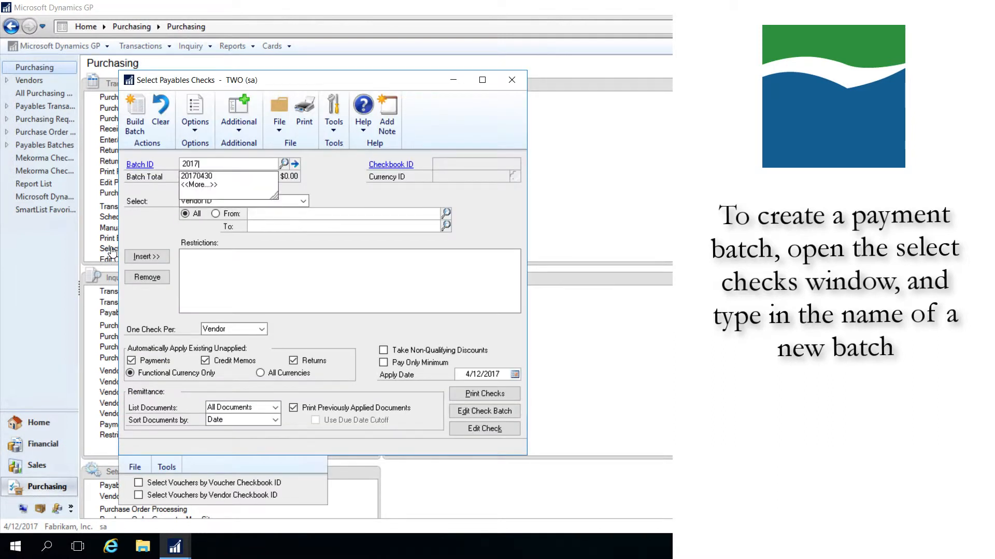
type("0415")
key("Tab")
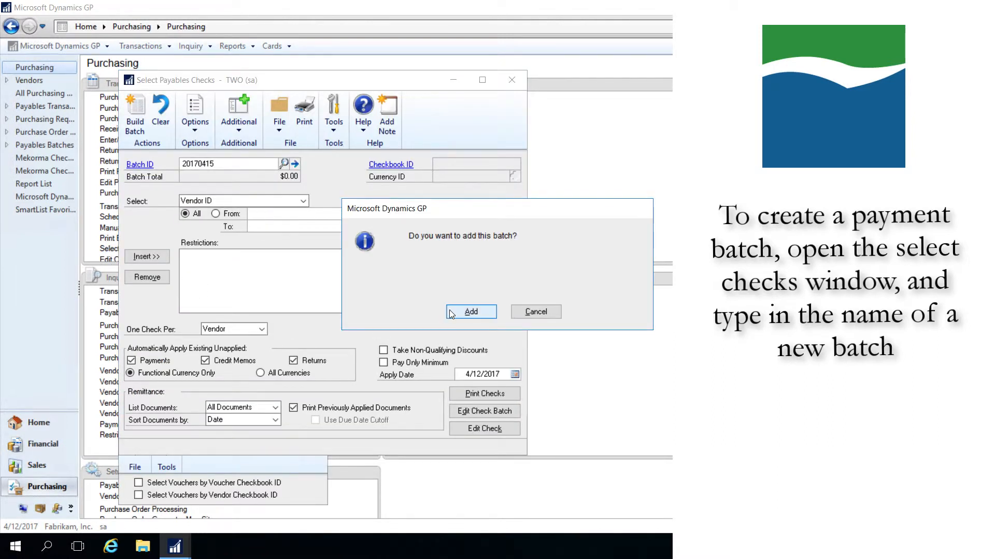
left_click(470, 312)
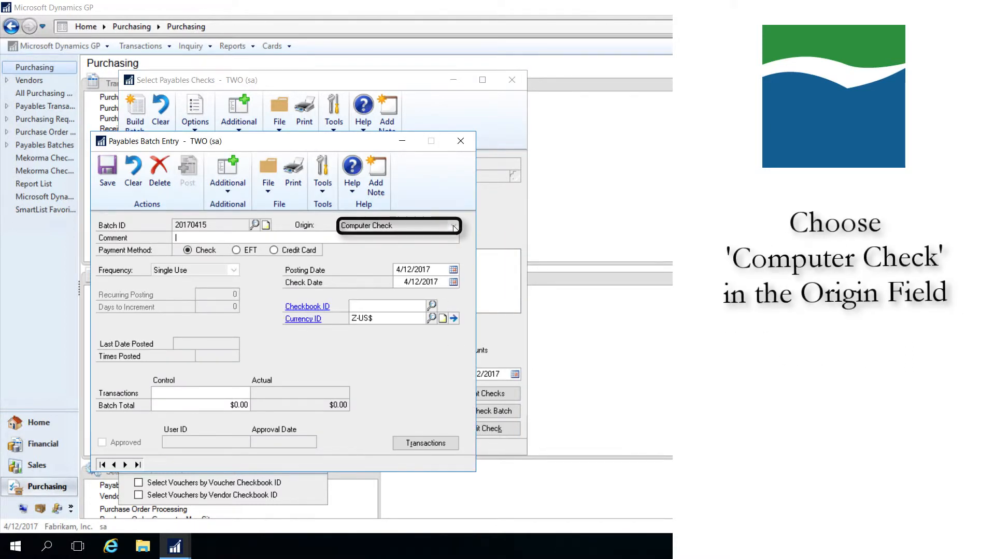
Set the checkbook of the new computer check batch to FIRST BANK and save the batch
left_click(433, 306)
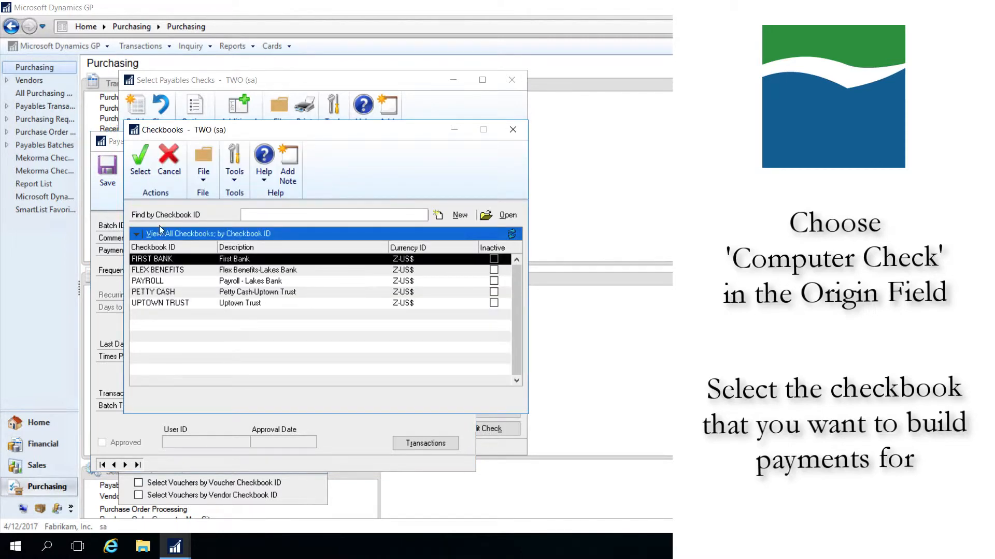
left_click(140, 161)
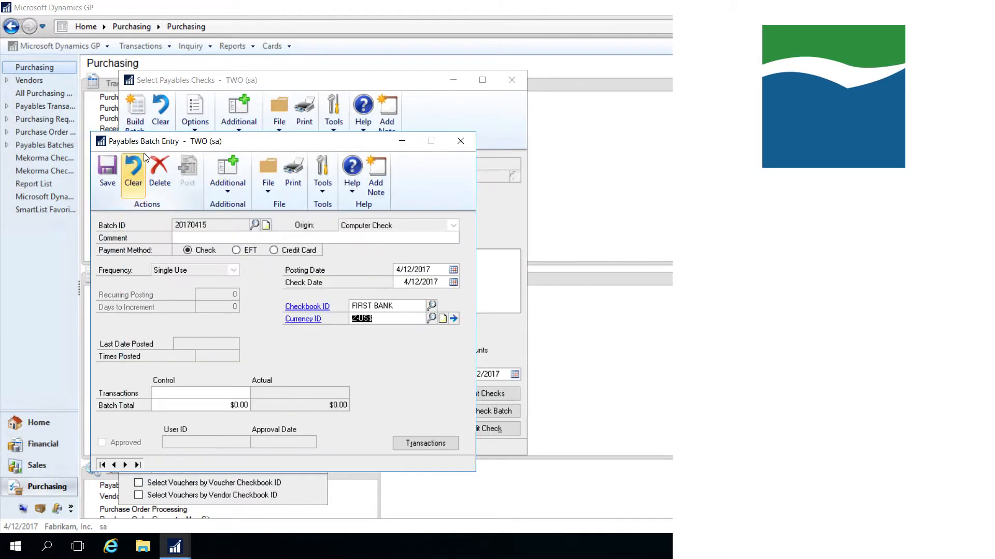
left_click(108, 182)
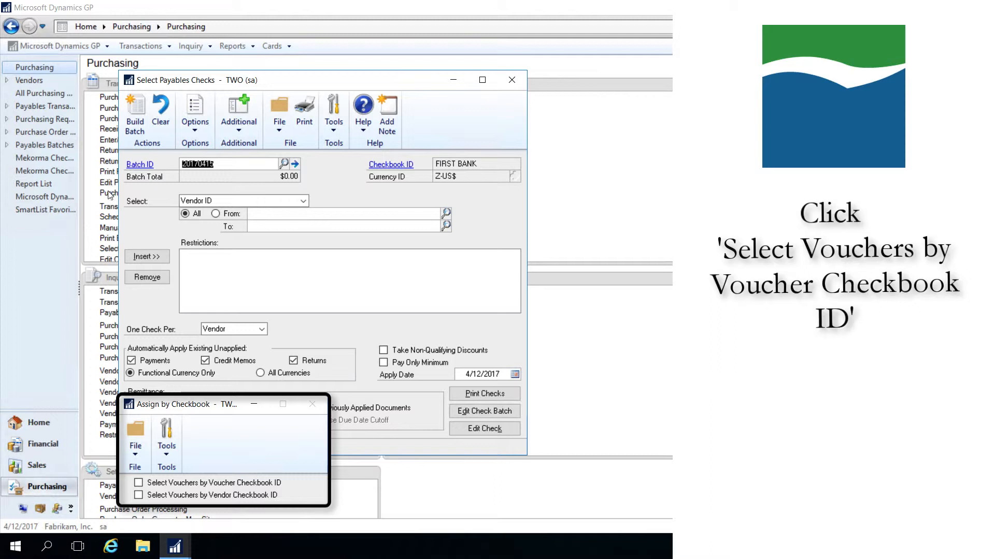
Enable selecting vouchers by voucher checkbook ID and insert a restriction with a due date cutoff of 4/15/2017
left_click(139, 483)
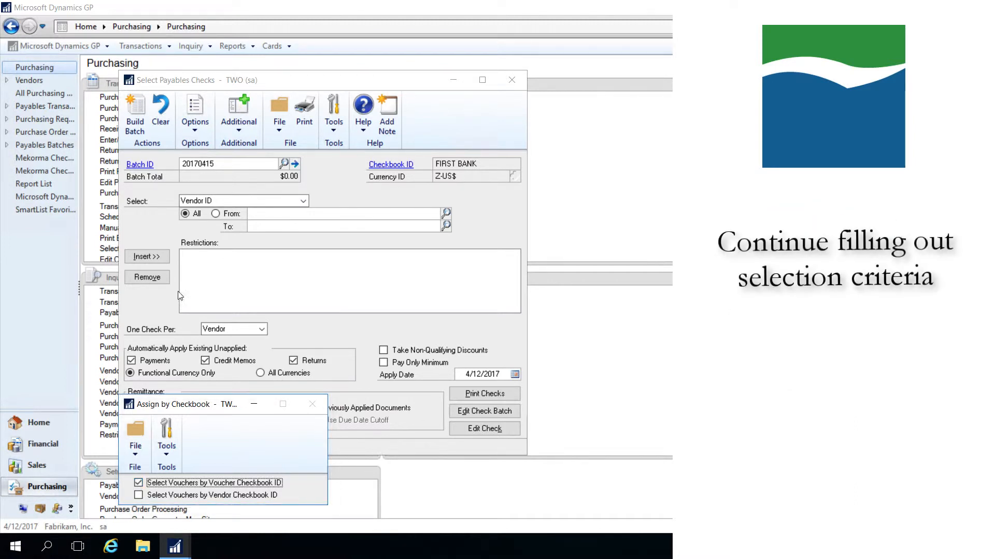
left_click(305, 201)
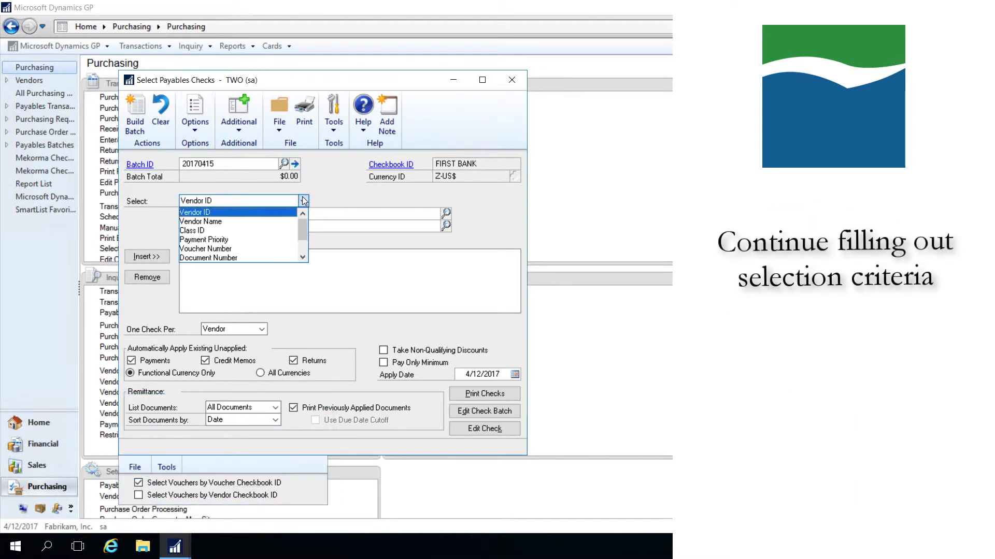
left_click(302, 258)
left_click(302, 257)
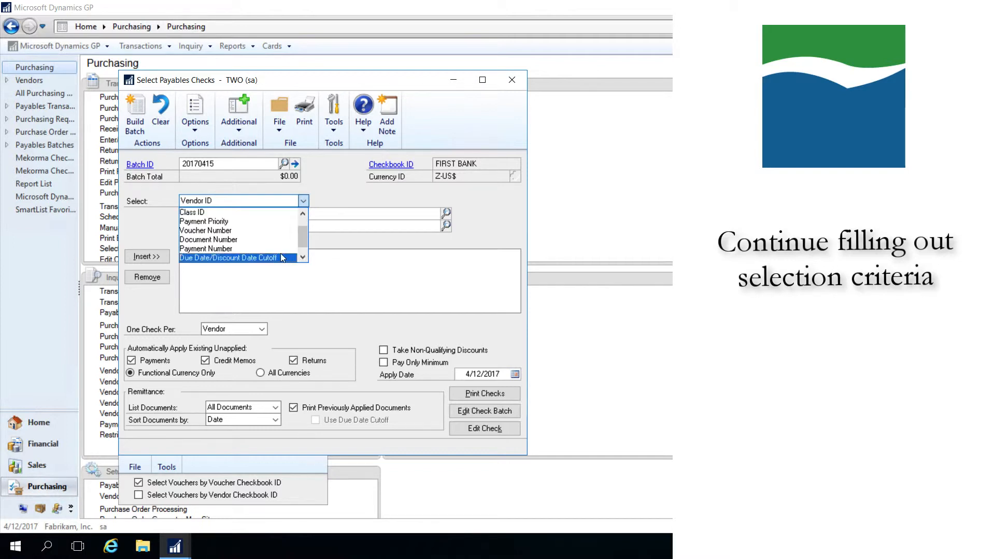
left_click(283, 258)
left_click(328, 214)
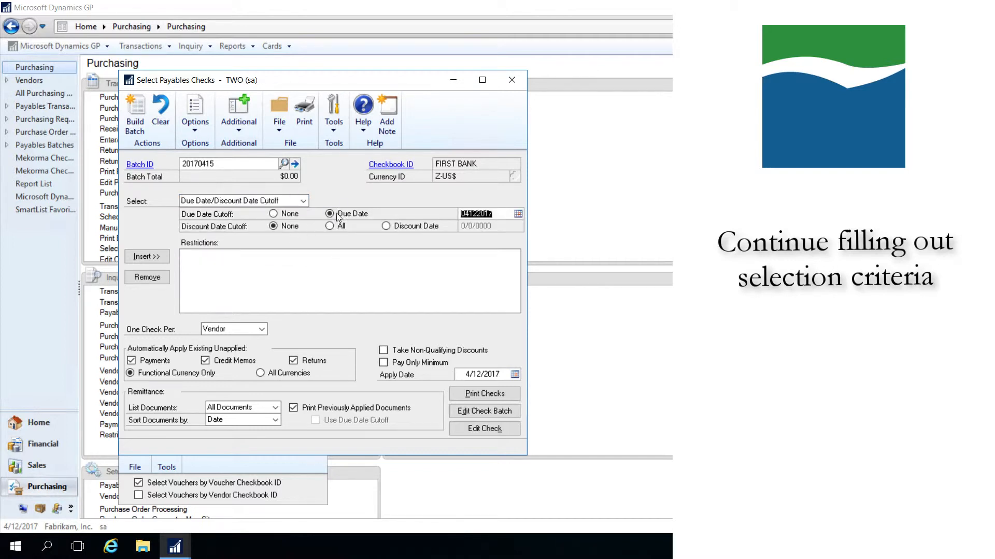
left_click(518, 213)
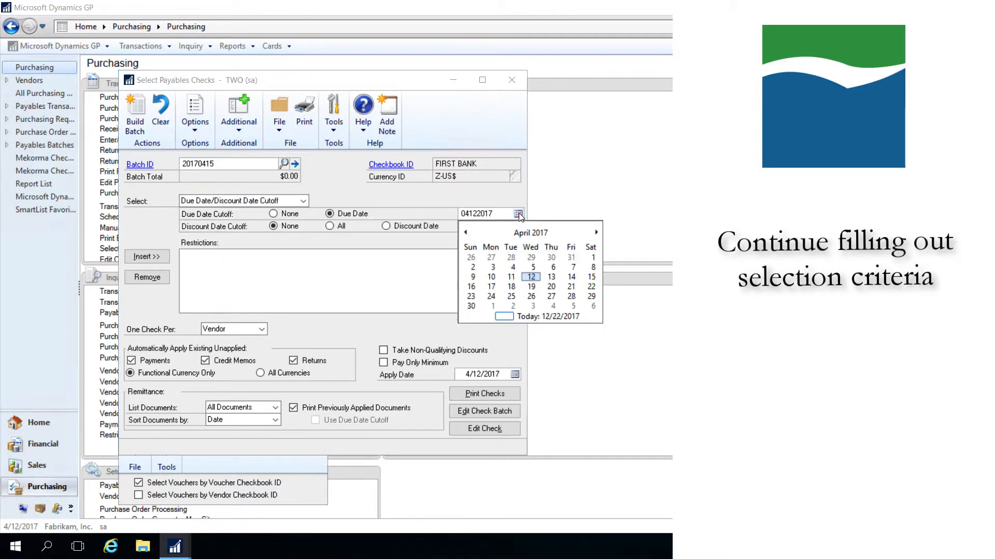
left_click(591, 273)
left_click(147, 257)
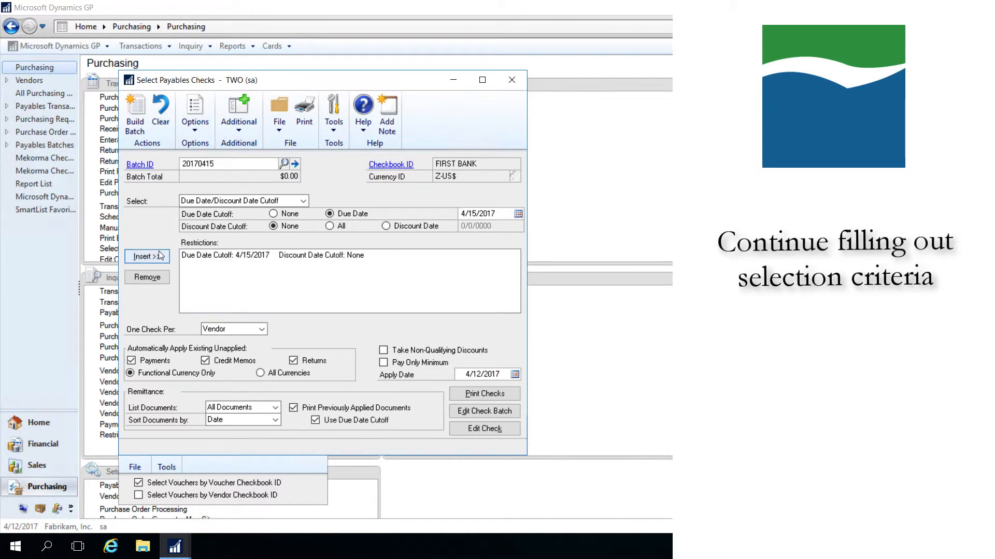
Build check batch 20170415 from the inserted selection criteria
left_click(135, 125)
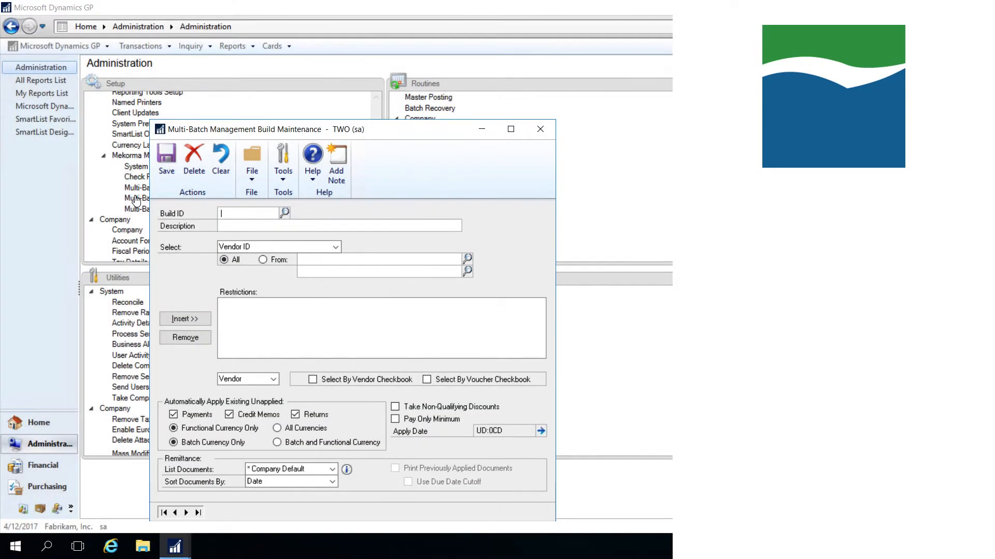
Create a multi-batch build with ID MONTHLY and enable selection by voucher checkbook
type("MONTHLY")
key("Tab")
key("Tab")
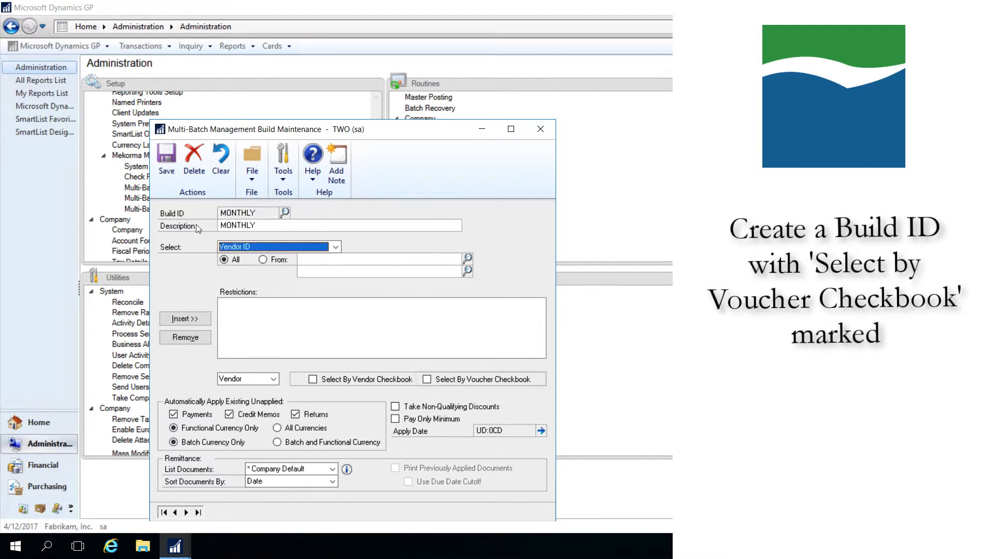
left_click(428, 379)
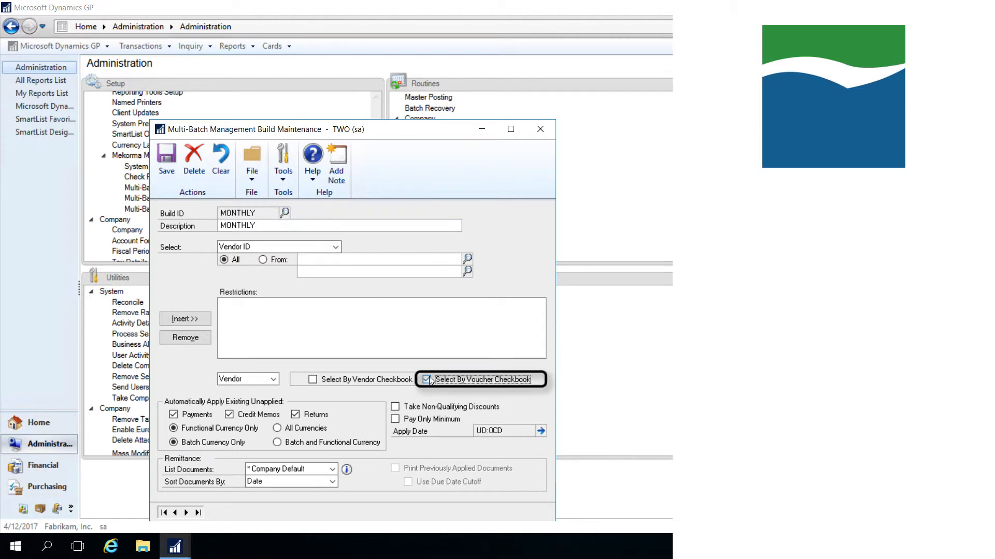
Insert a due date cutoff restriction of UD:3CD with no discount date cutoff into the MONTHLY build and save it
left_click(336, 248)
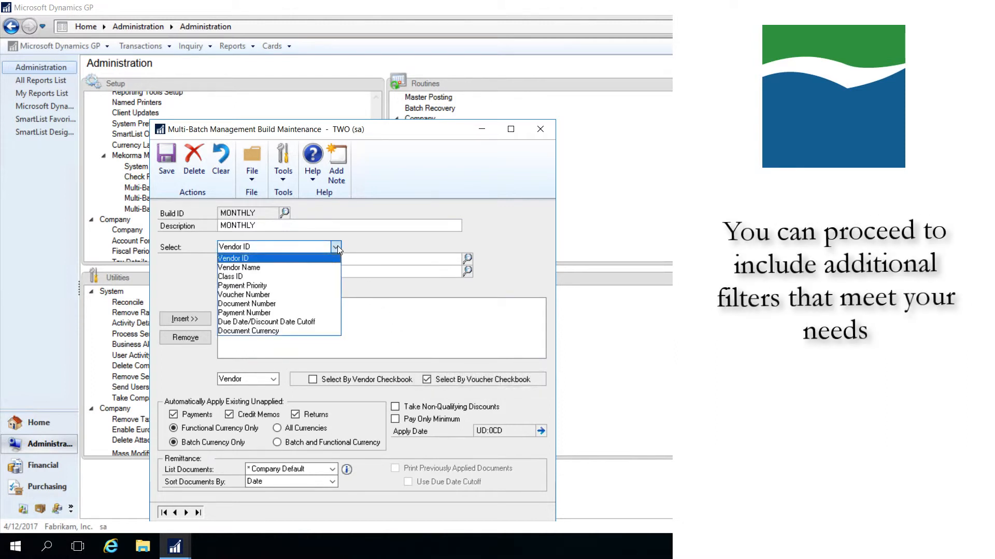
left_click(330, 324)
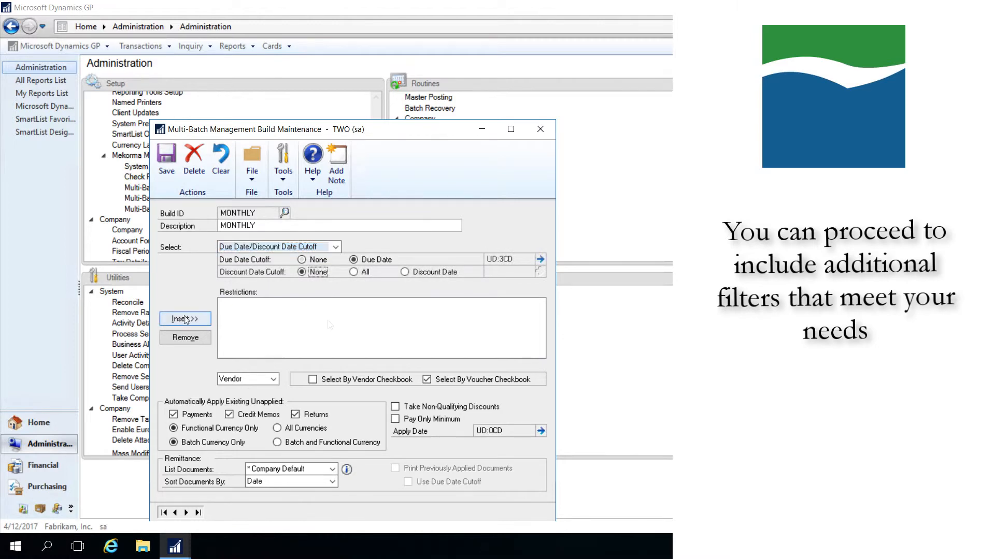
left_click(185, 316)
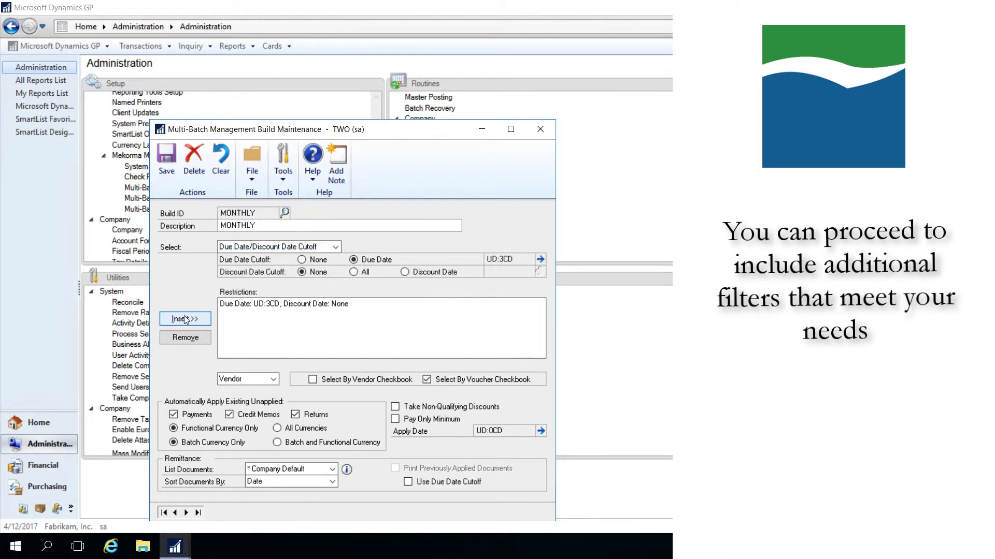
left_click(164, 158)
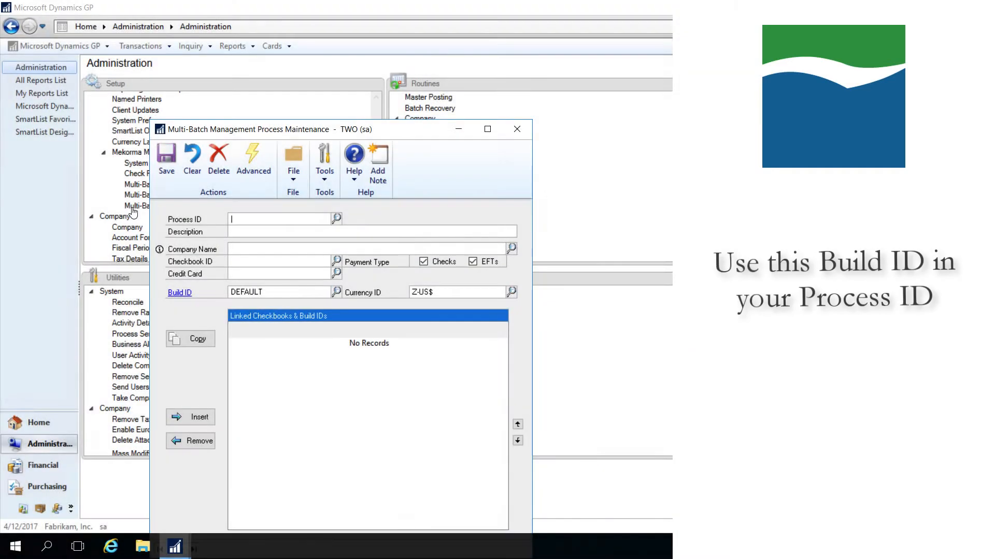
Enter MONTHLY as the process ID of a new multi-batch management process
type("MONTHLY")
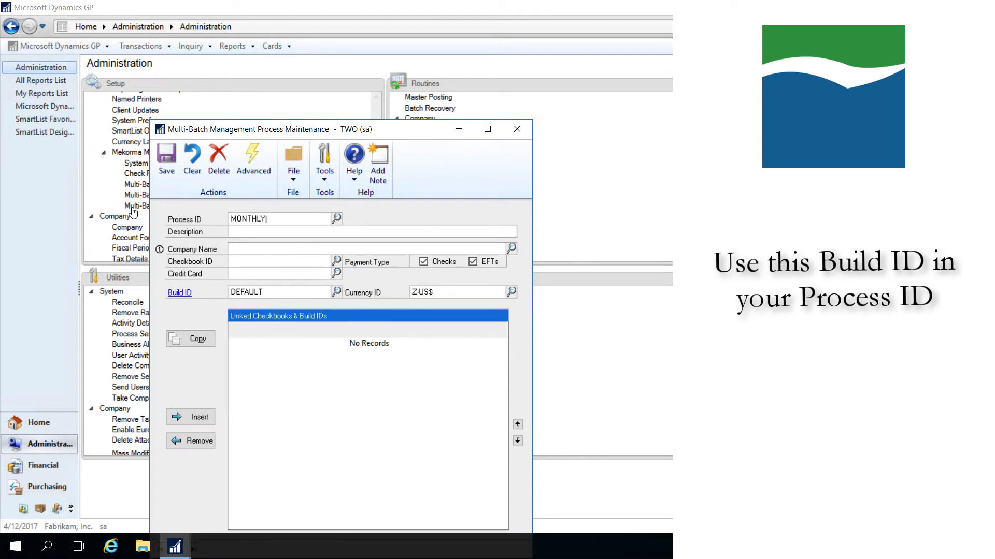
key("Tab")
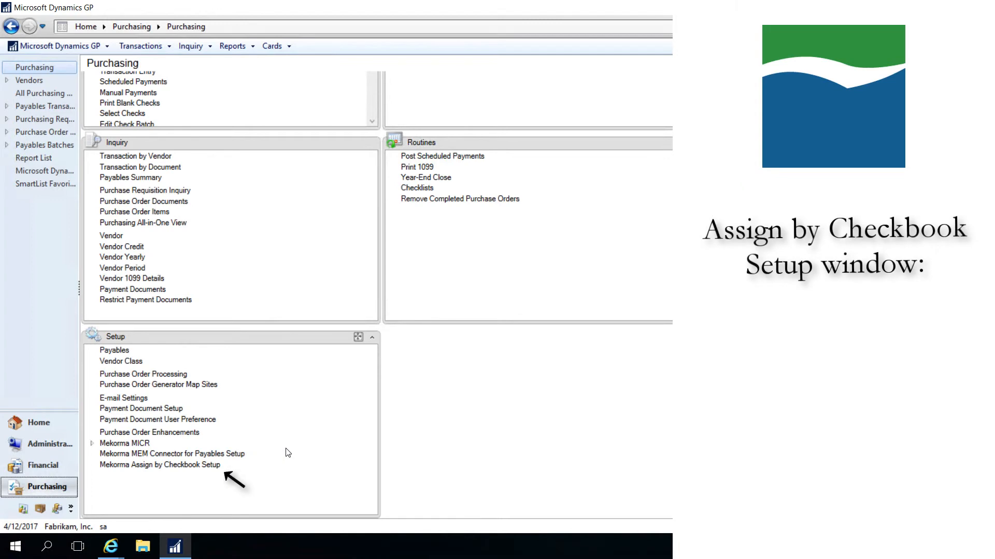
Open Mekorma Assign by Checkbook Setup and store the window's defaults by user instead of by company
left_click(212, 466)
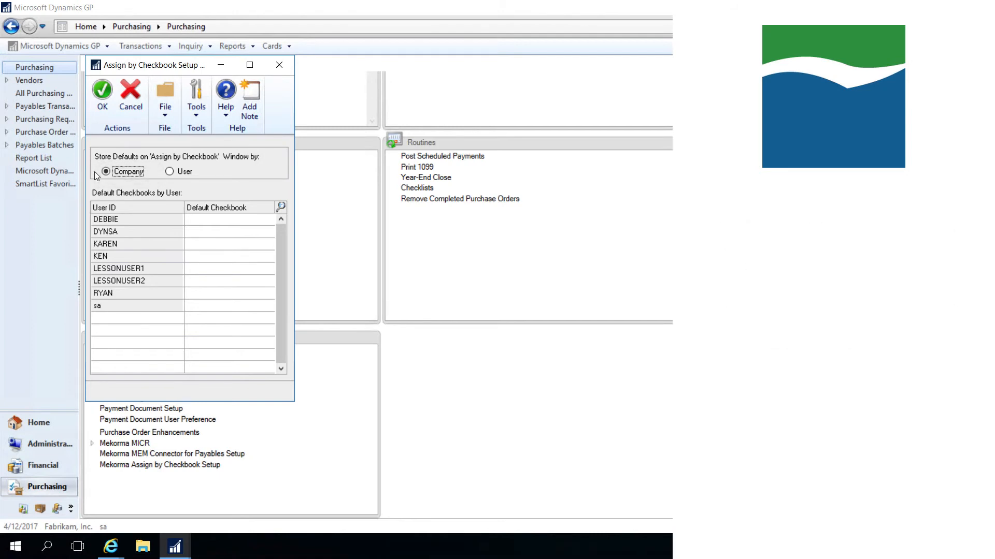
left_click(170, 172)
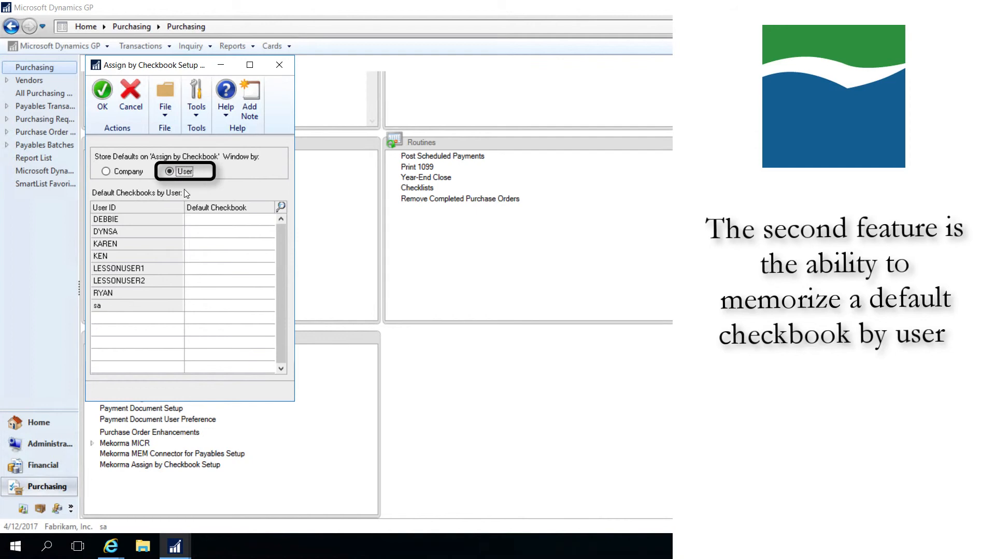
Look up and assign UPTOWN TRUST as the default checkbook for the first listed user
left_click(203, 218)
left_click(281, 207)
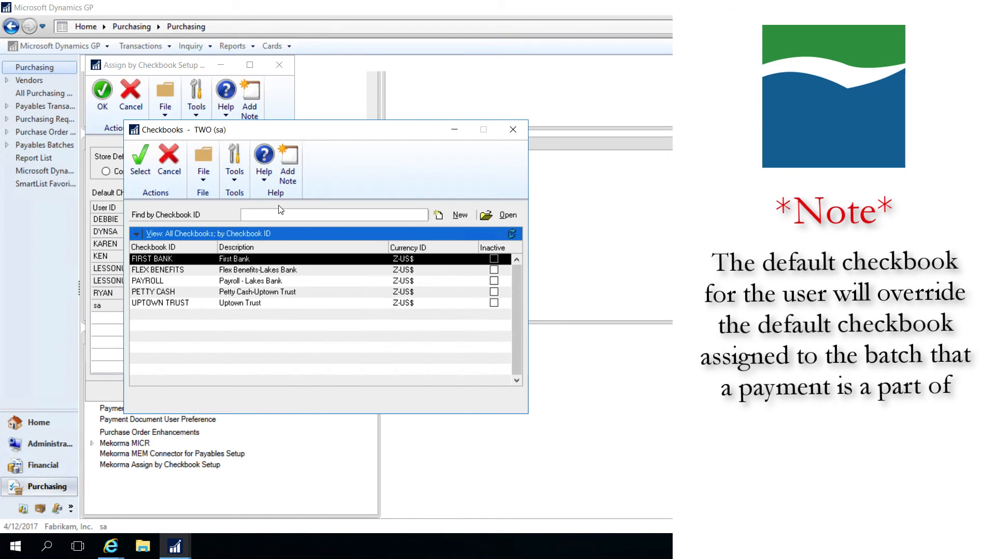
left_click(157, 306)
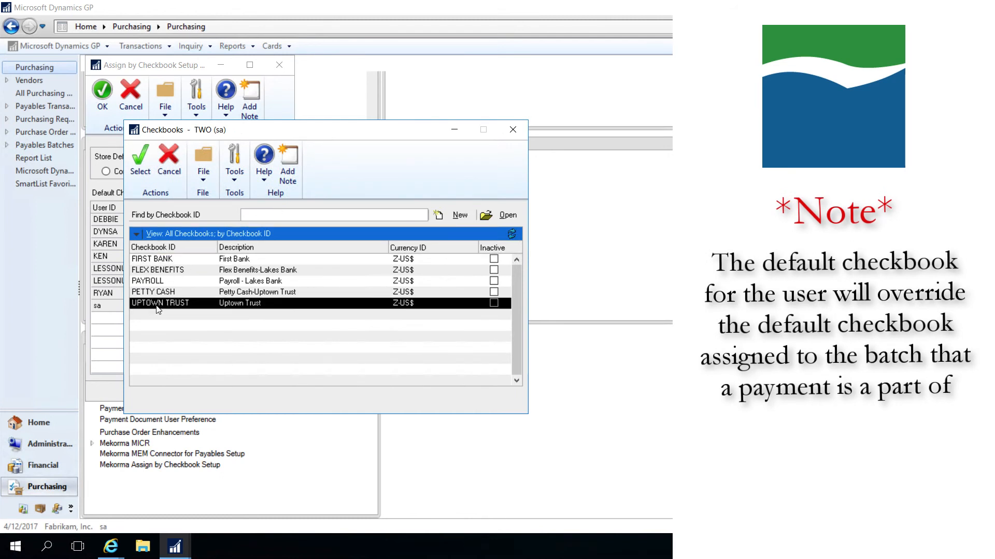
left_click(148, 168)
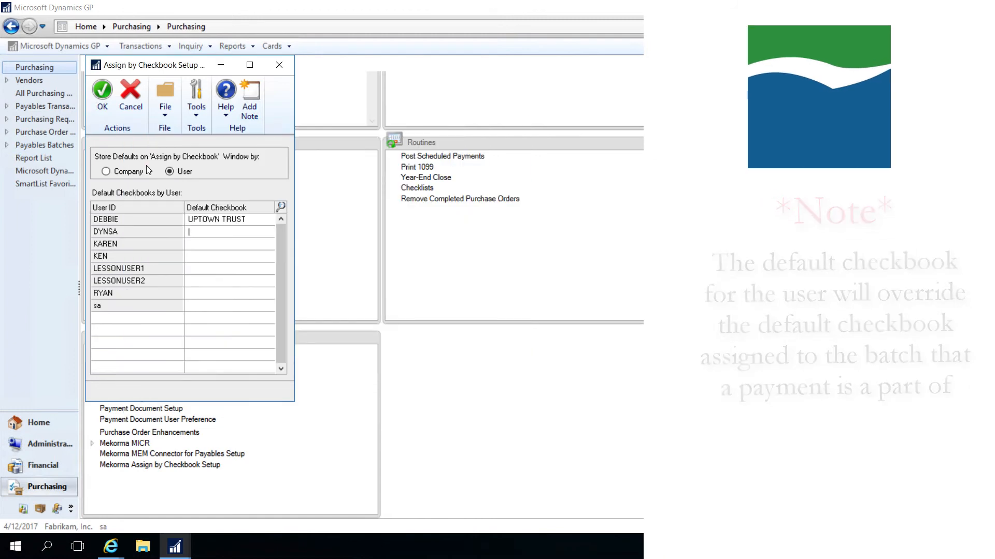